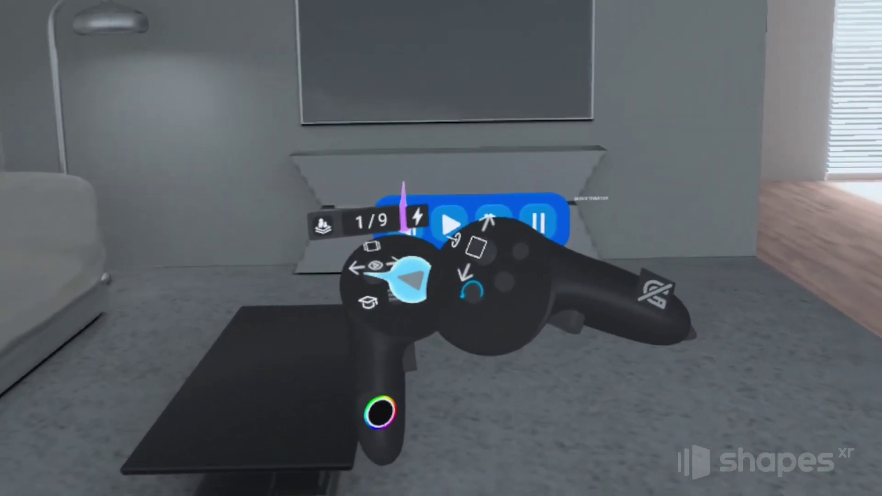
# - Show the stage strip and step forward from stage 1 to review how the TV picture changes
pyautogui.click(371, 246)
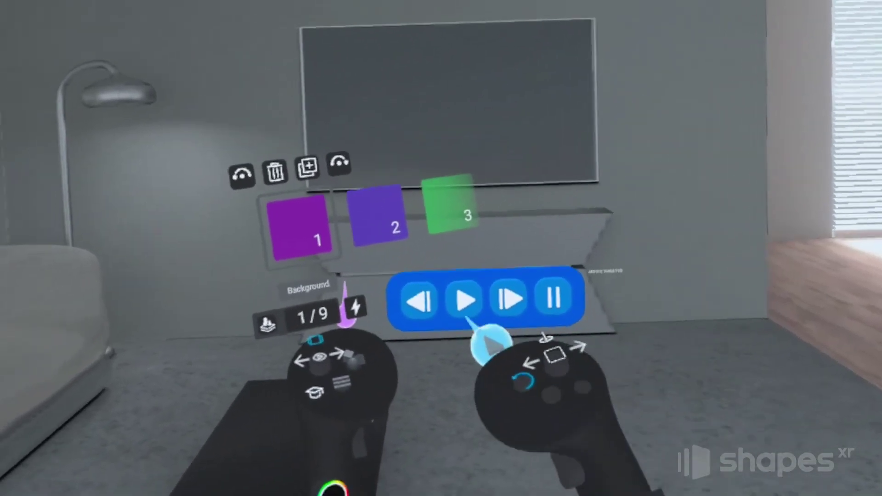
pyautogui.press('Right')
pyautogui.press('Right')
pyautogui.press('Right')
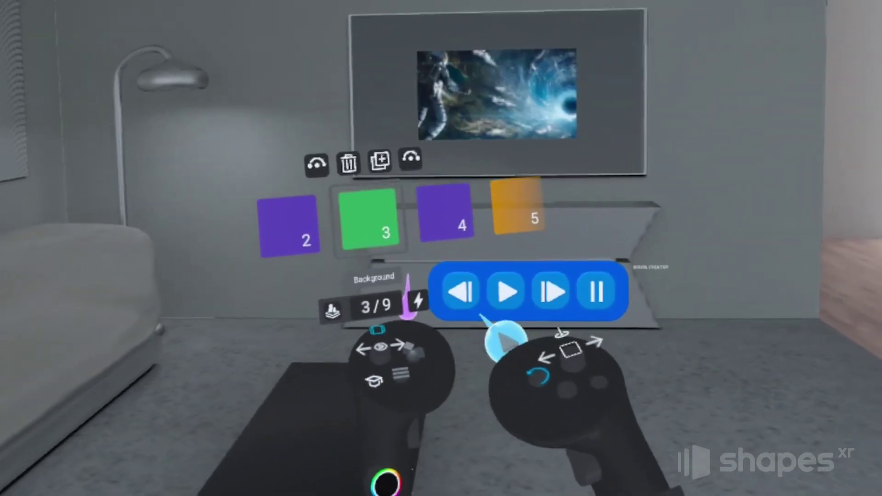
pyautogui.press('Right')
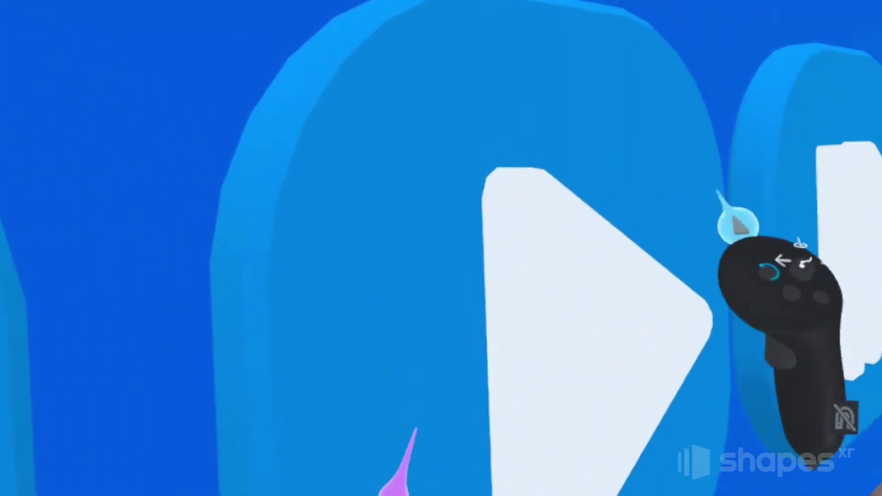
# - Select the play icon together with its rounded button in stage 1 and group them
pyautogui.moveTo(568, 202); pyautogui.dragTo(528, 114)
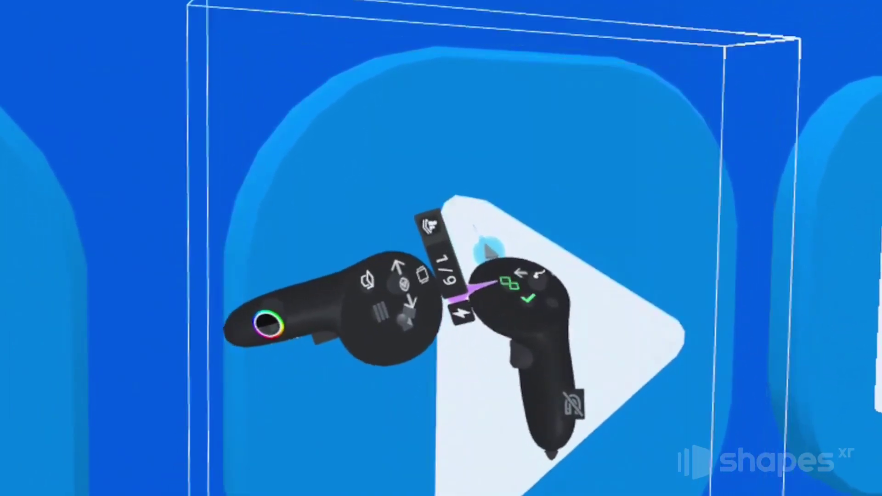
pyautogui.click(508, 283)
pyautogui.moveTo(581, 291); pyautogui.dragTo(531, 290)
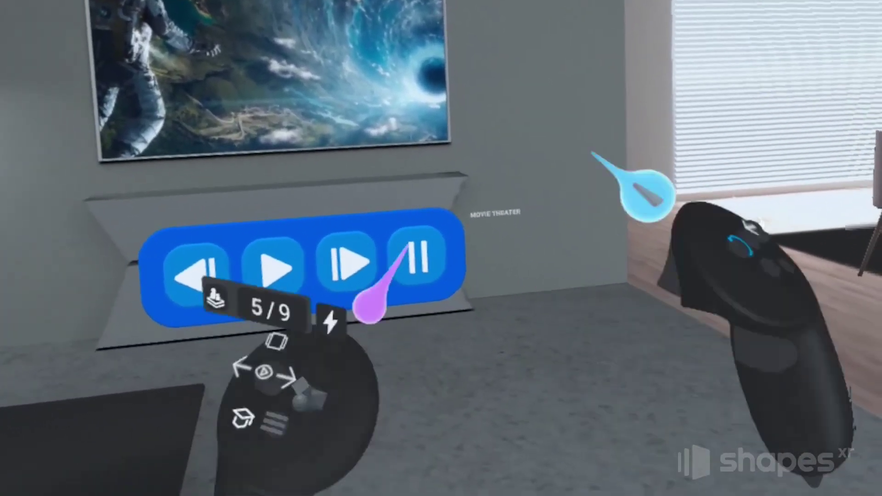
# - In stage 5, place a cube from the assets library over the MOVIE THEATER label and resize it to 12.3 × 5.0 × 1.1 cm
pyautogui.moveTo(642, 259); pyautogui.dragTo(665, 227)
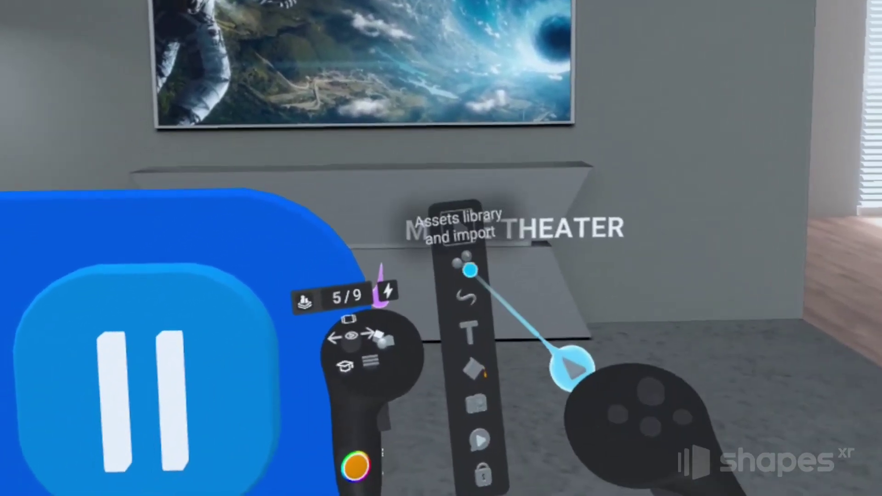
pyautogui.click(469, 269)
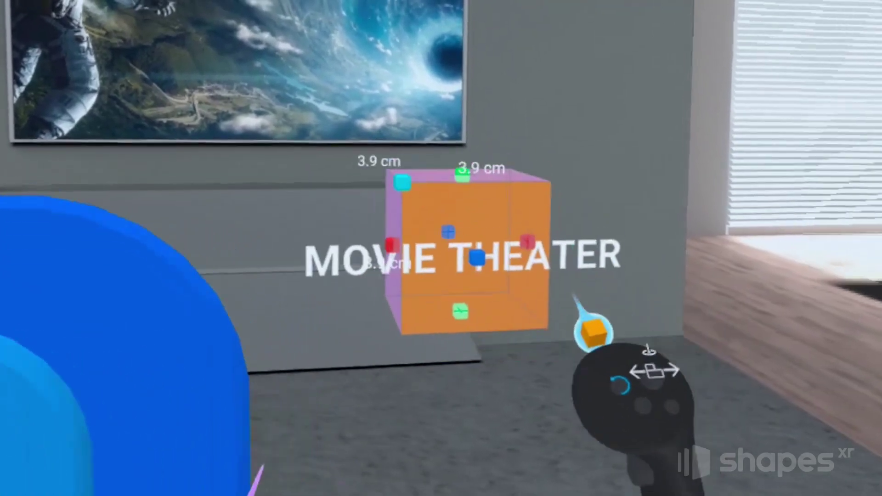
pyautogui.moveTo(460, 311); pyautogui.dragTo(477, 335)
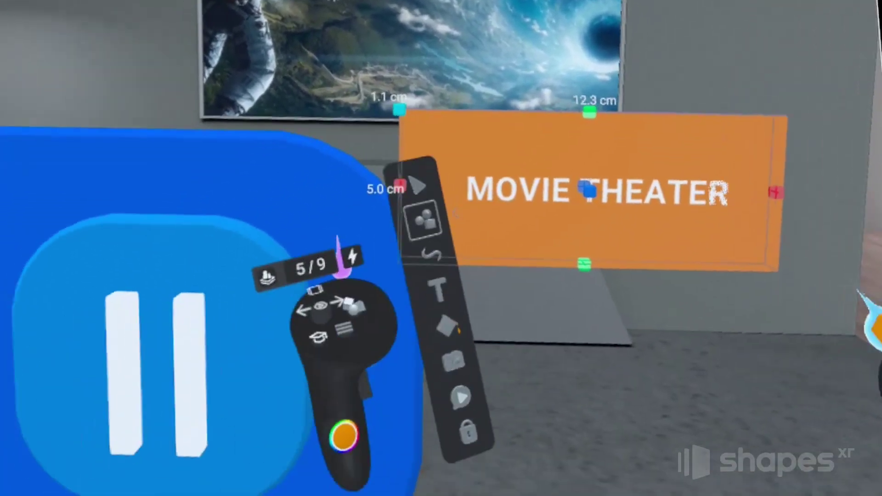
# - Recolor the orange box around the MOVIE THEATER label so that it is transparent
pyautogui.moveTo(427, 416)
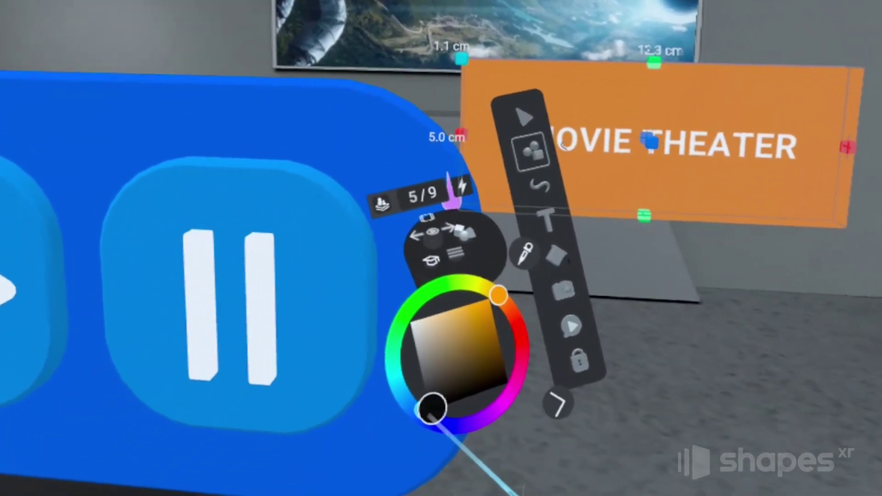
pyautogui.click(431, 414)
pyautogui.click(569, 283)
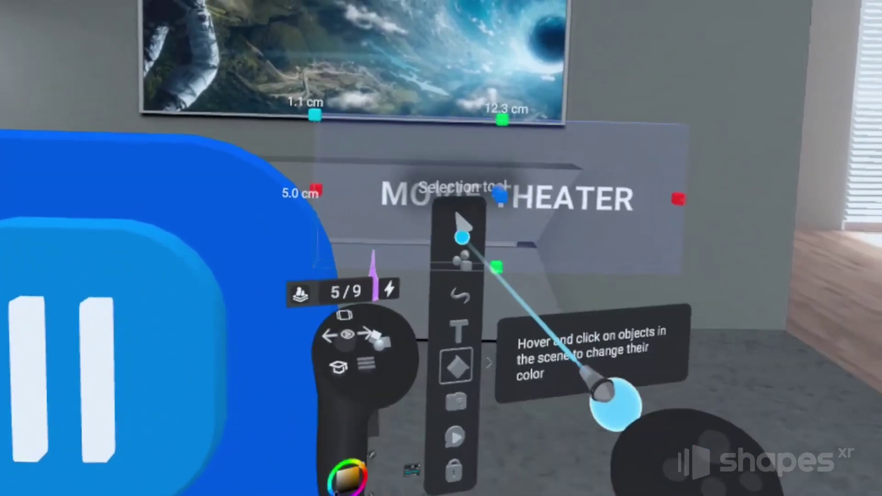
# - Use the selection tool to select the transparent box and adjust it with the MOVIE THEATER label
pyautogui.click(463, 236)
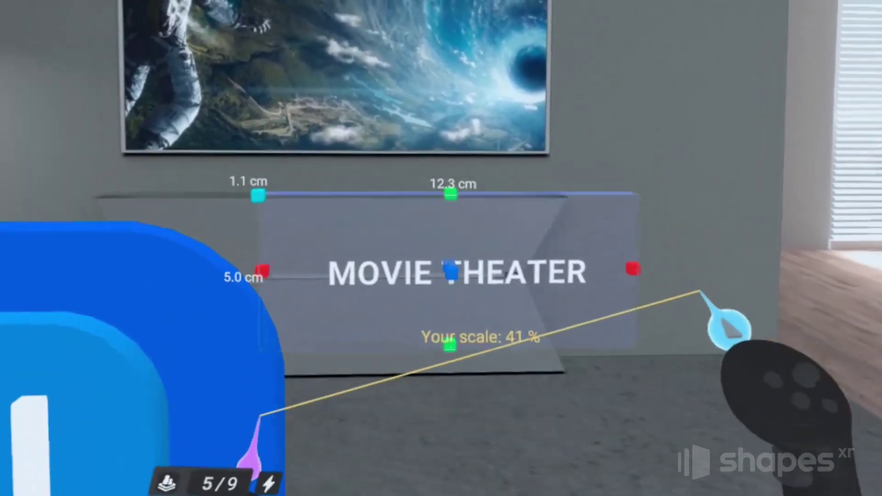
pyautogui.moveTo(665, 340); pyautogui.dragTo(593, 246)
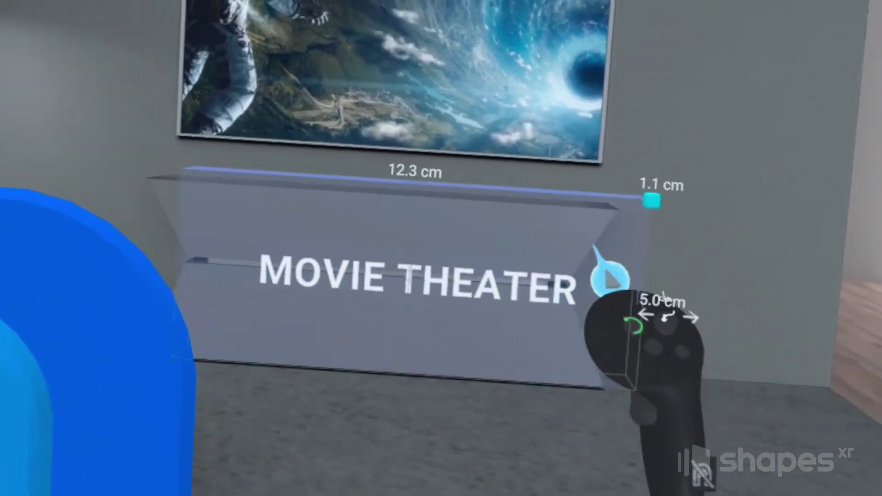
pyautogui.click(648, 281)
pyautogui.moveTo(648, 281); pyautogui.dragTo(606, 276)
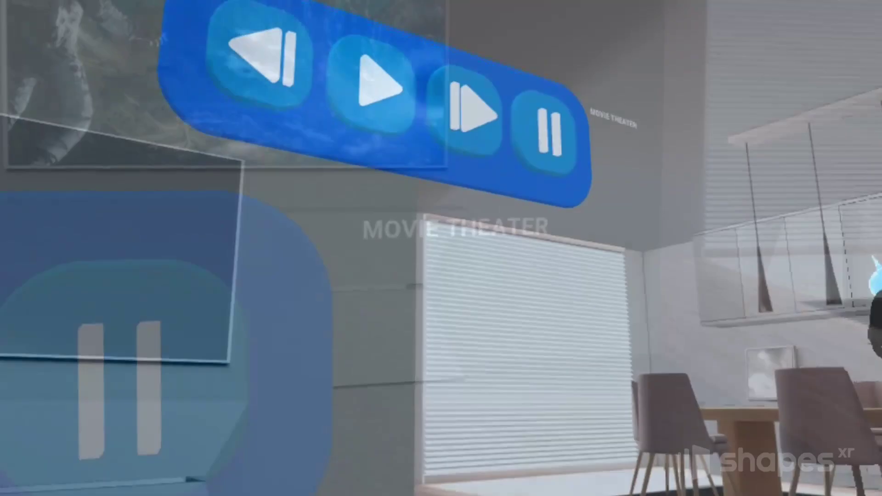
# - In stage 1, add an On Click interaction for the play button that goes to stage 2
pyautogui.moveTo(866, 335); pyautogui.dragTo(776, 459)
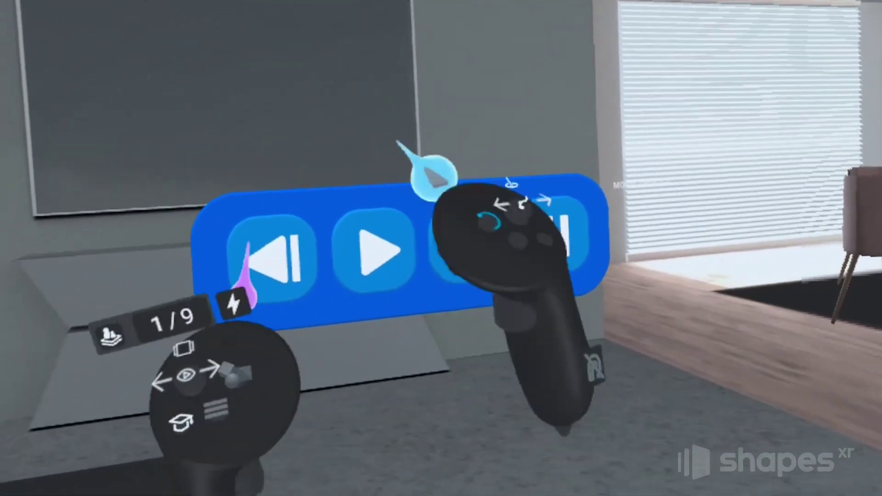
pyautogui.moveTo(865, 359); pyautogui.dragTo(734, 317)
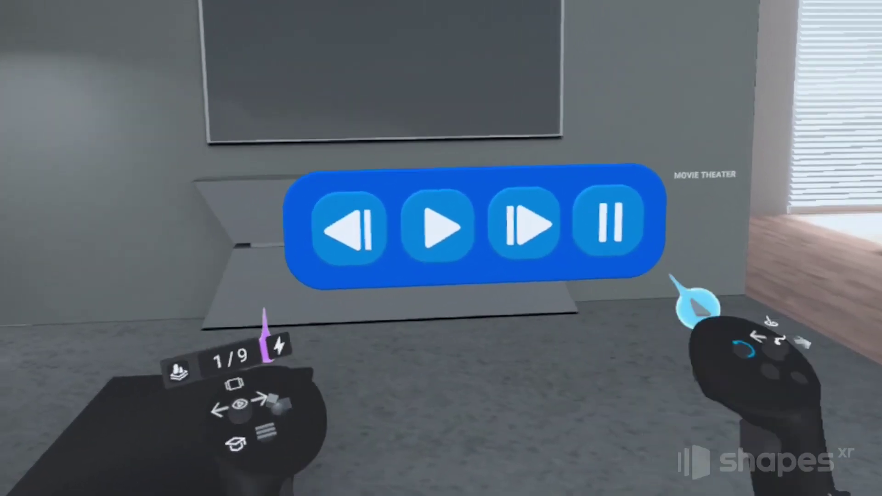
pyautogui.click(335, 295)
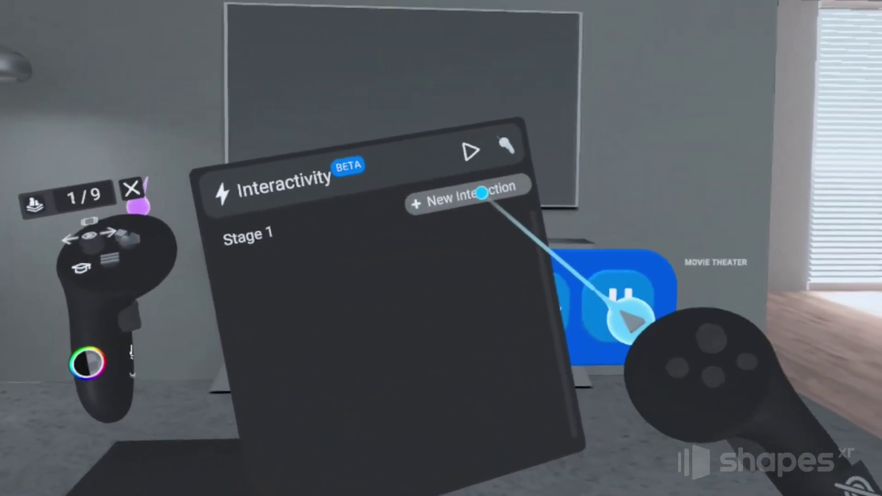
pyautogui.click(484, 194)
pyautogui.click(437, 227)
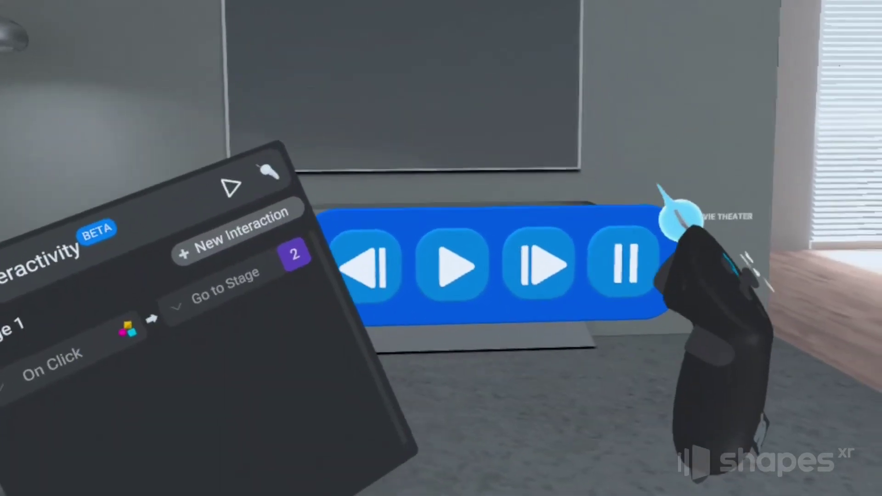
# - Review the growing TV picture across stages 2 to 5 and return to stage 2
pyautogui.press('Right')
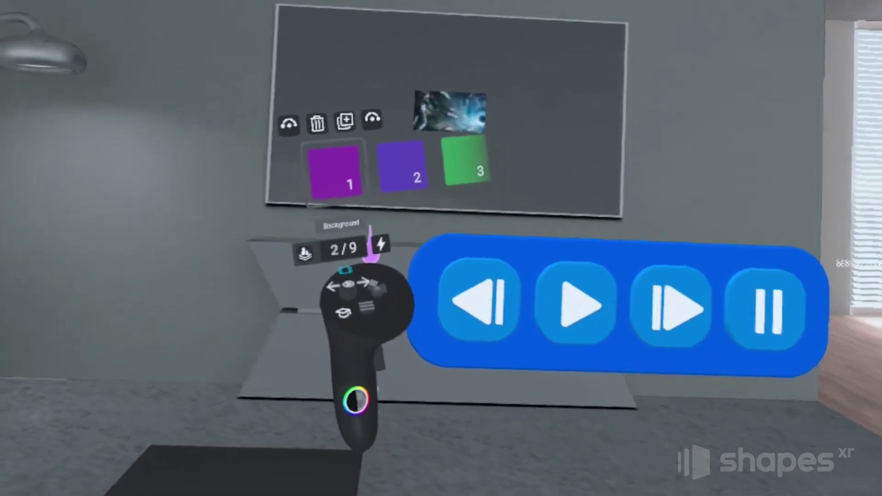
pyautogui.press('Right')
pyautogui.press('Right')
pyautogui.press('Right')
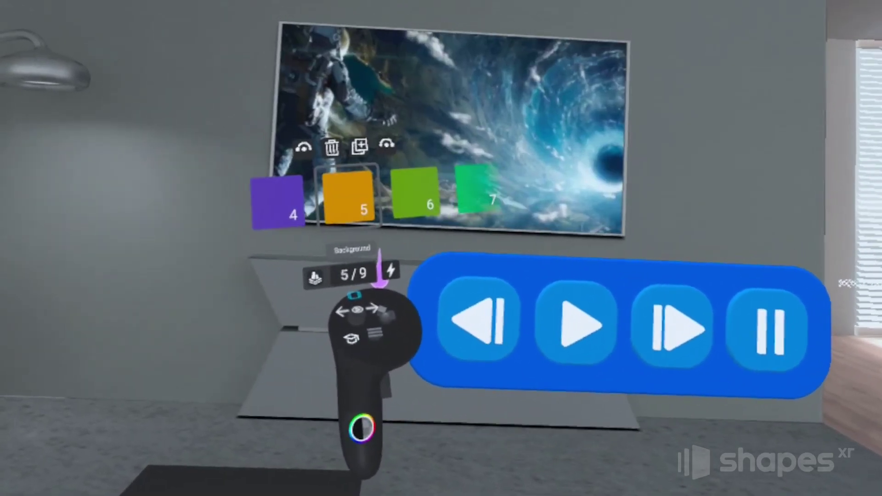
pyautogui.press('Left')
pyautogui.press('Left')
pyautogui.press('Left')
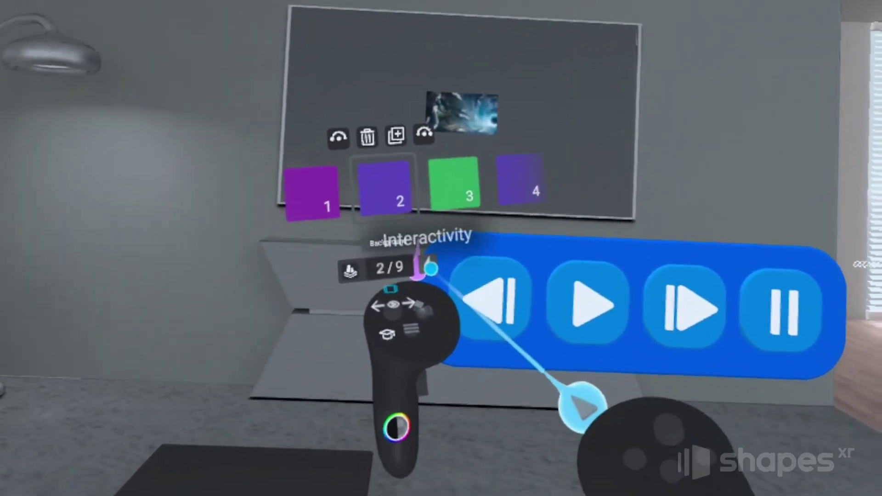
# - Add an After Delay interaction to stage 2 that goes to stage 3 with a delay of 0.10
pyautogui.click(428, 267)
pyautogui.click(580, 261)
pyautogui.click(565, 250)
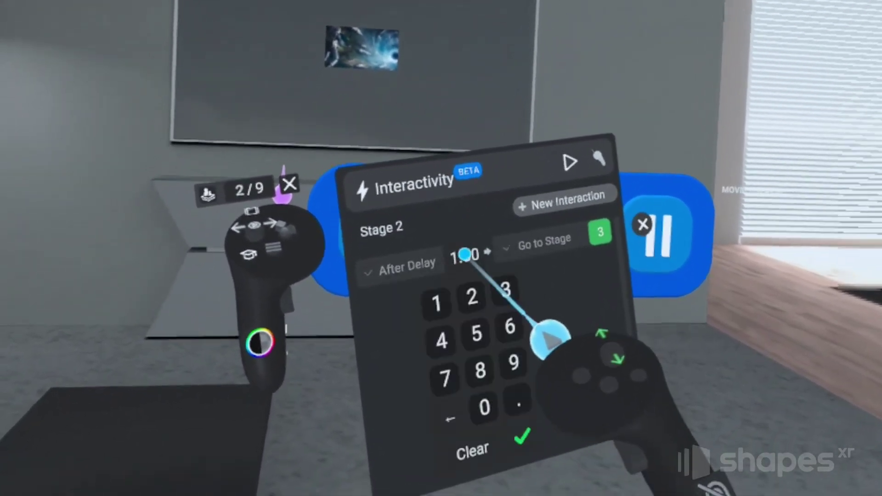
pyautogui.click(424, 275)
pyautogui.click(475, 376)
pyautogui.click(509, 405)
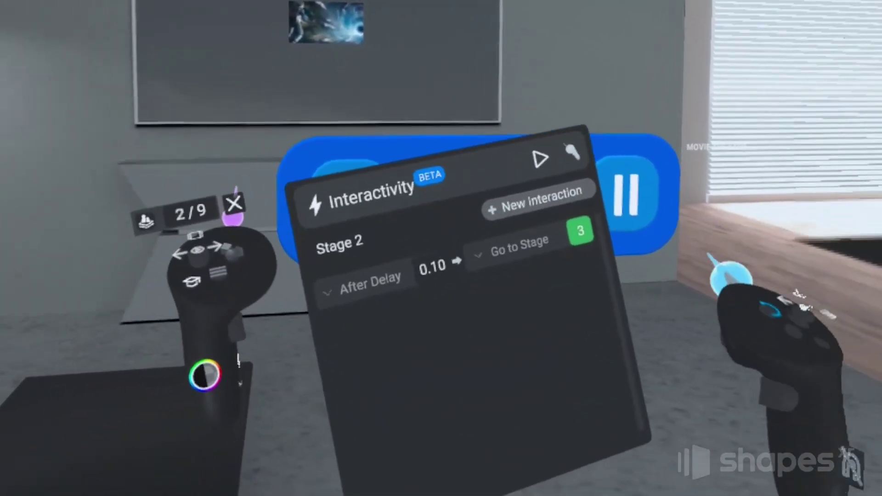
# - In stage 5, add an On Click interaction for the transparent box on the MOVIE THEATER label that goes to stage 6
pyautogui.press('Right')
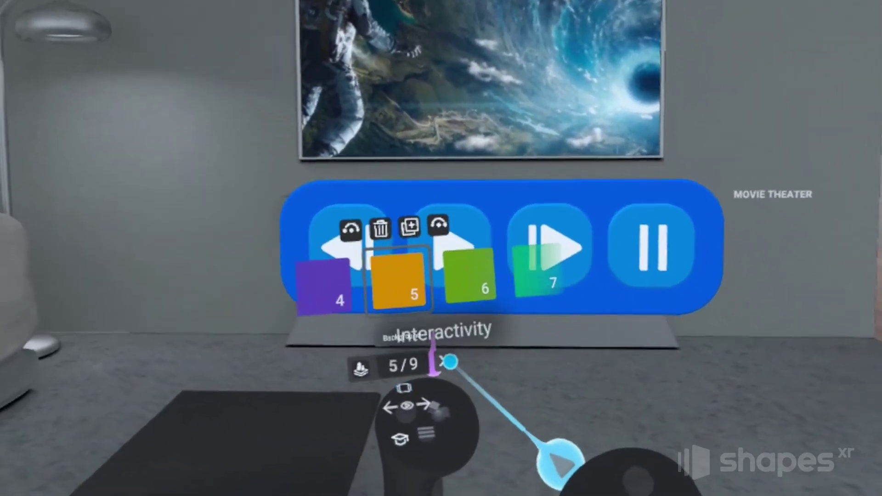
pyautogui.click(375, 435)
pyautogui.click(663, 371)
pyautogui.click(666, 430)
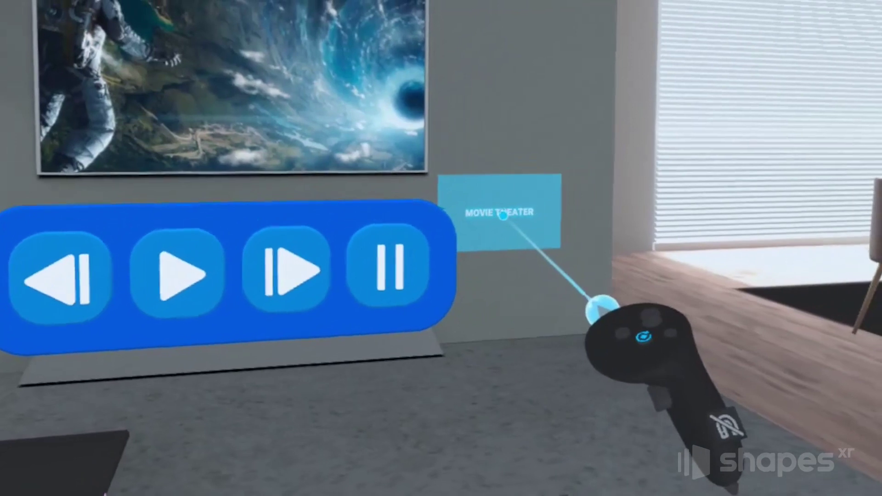
pyautogui.click(523, 206)
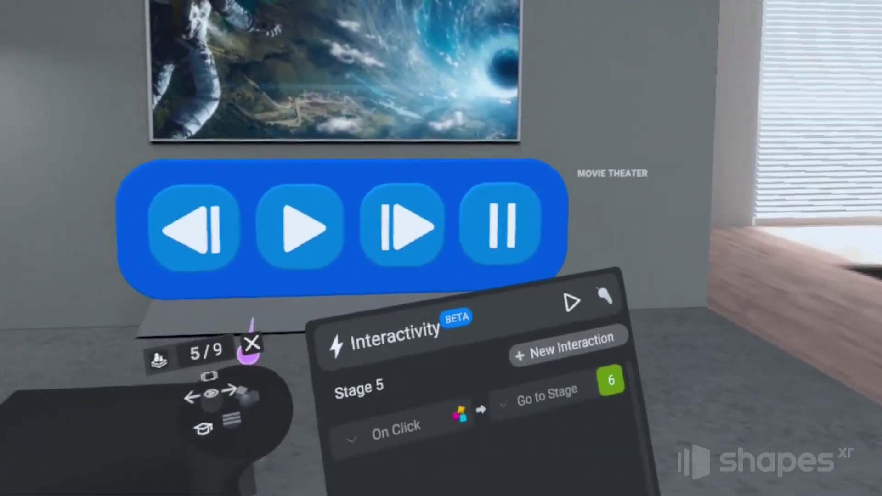
# - Add After Delay interactions to stages 6 to 8, with stage 8 going to stage 9 after 0.10
pyautogui.press('Right')
pyautogui.click(573, 345)
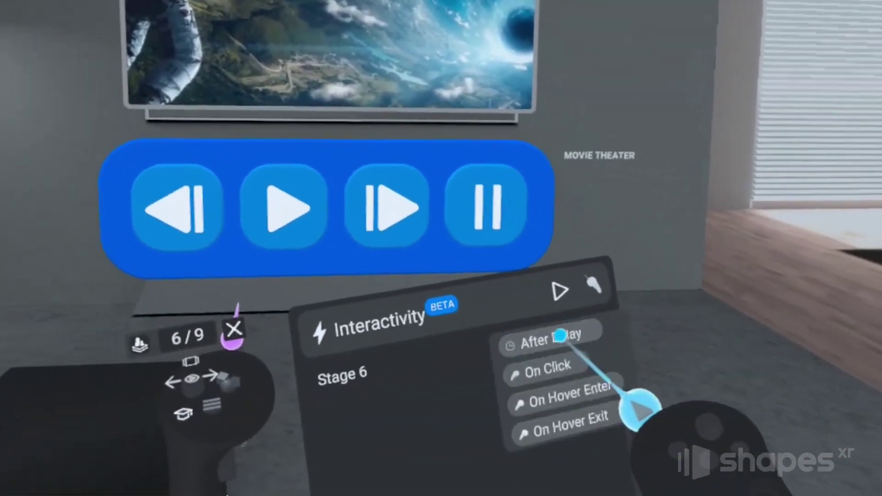
pyautogui.click(512, 337)
pyautogui.press('Right')
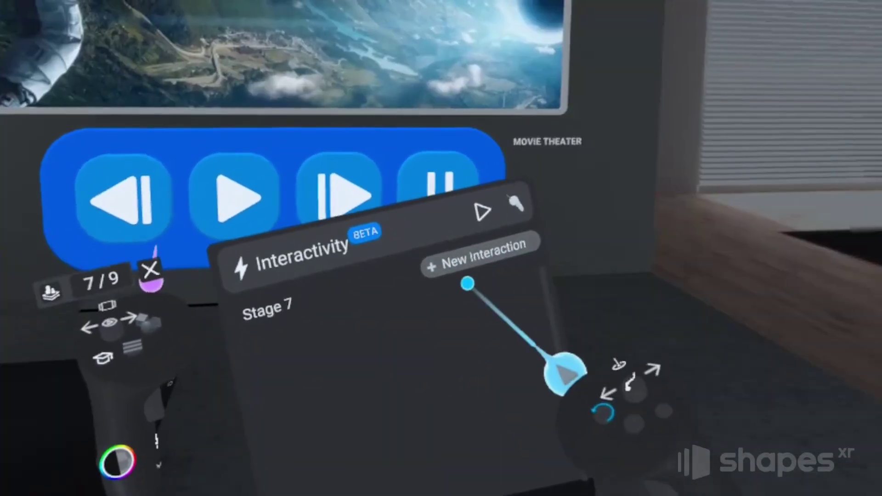
pyautogui.press('Right')
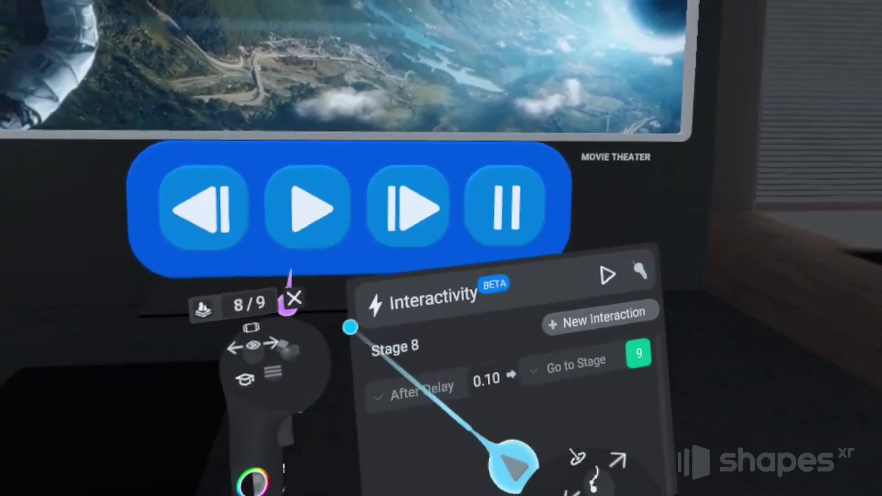
pyautogui.click(356, 307)
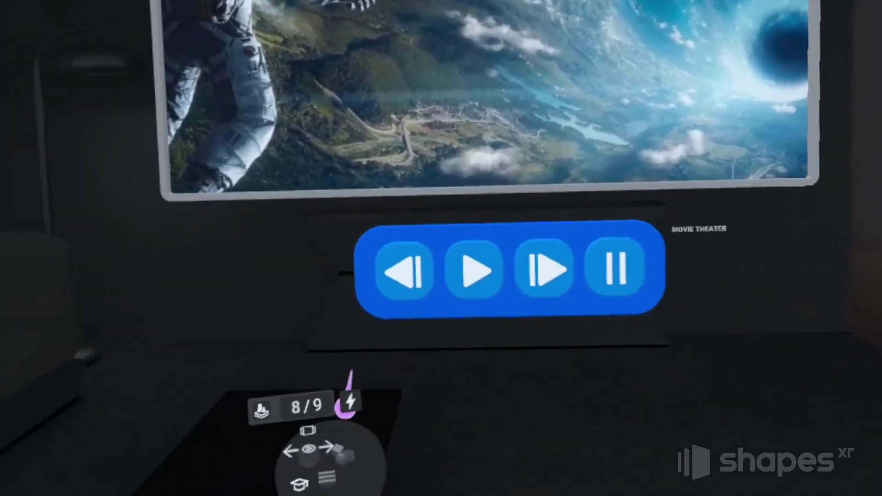
# - Step backward and forward through the stages up to stage 9 to check the movie theater transition
pyautogui.press('Left')
pyautogui.press('Left')
pyautogui.press('Left')
pyautogui.press('Right')
pyautogui.press('Right')
pyautogui.press('Right')
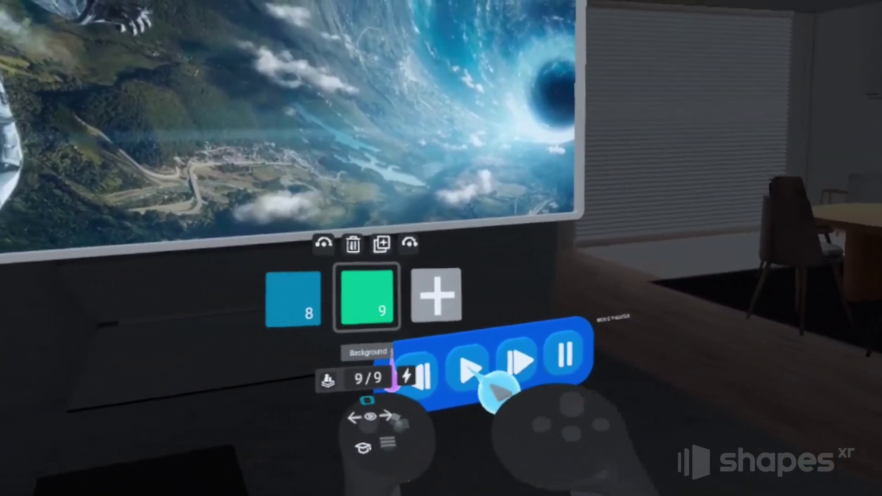
pyautogui.press('Right')
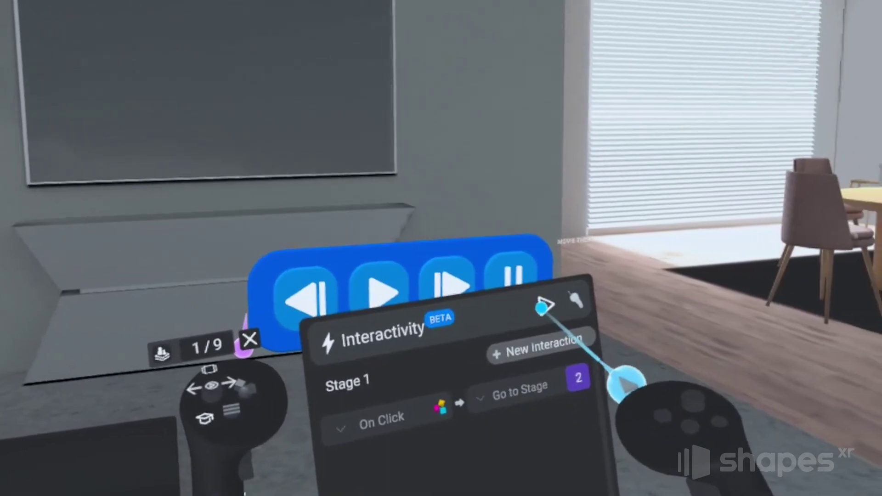
# - Preview the prototype from stage 1 by touching its play button, and start a gaze-and-pinch preview from stage 5
pyautogui.click(692, 315)
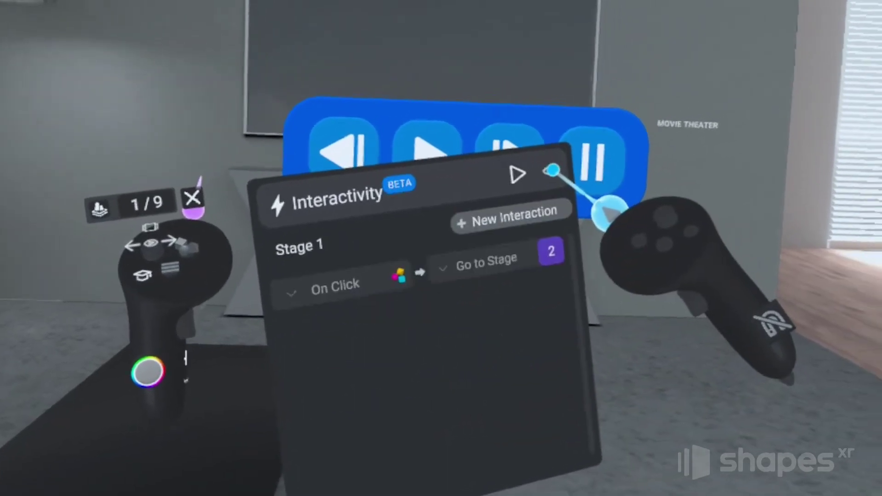
pyautogui.click(507, 182)
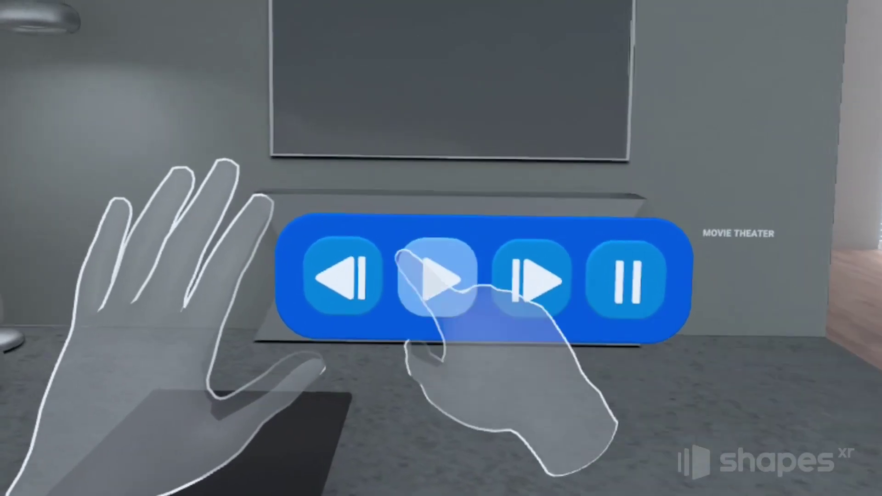
pyautogui.click(434, 271)
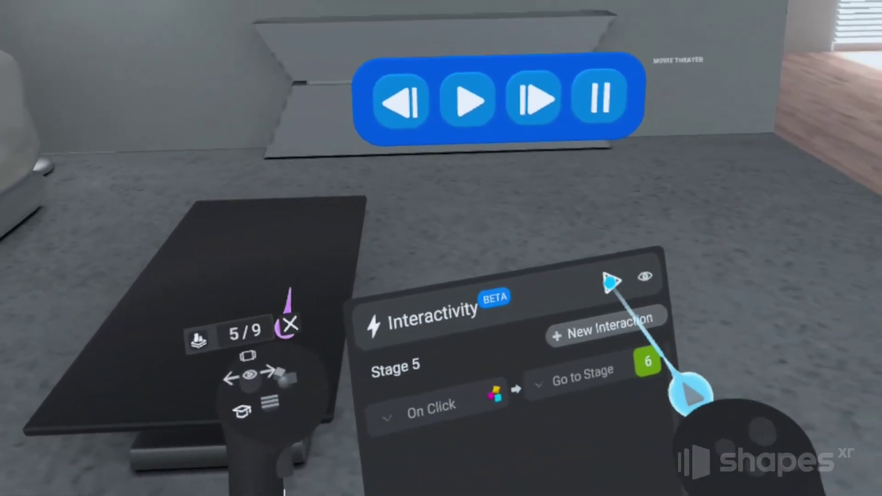
pyautogui.click(611, 281)
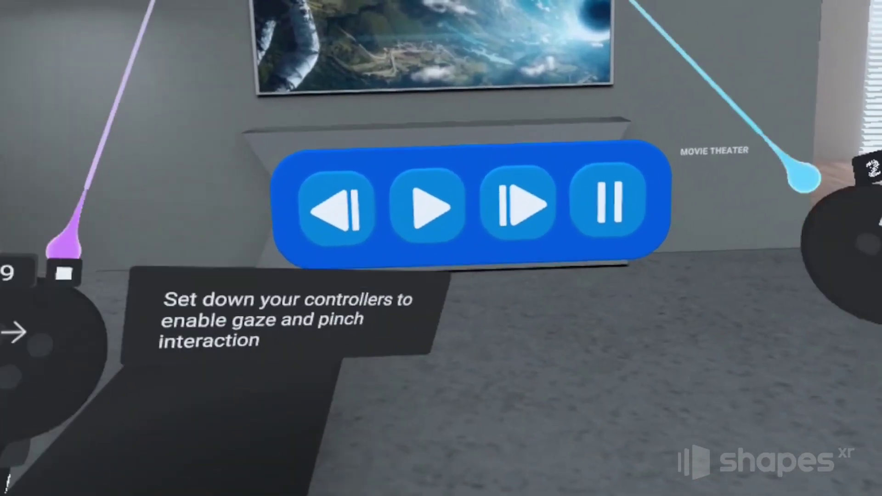